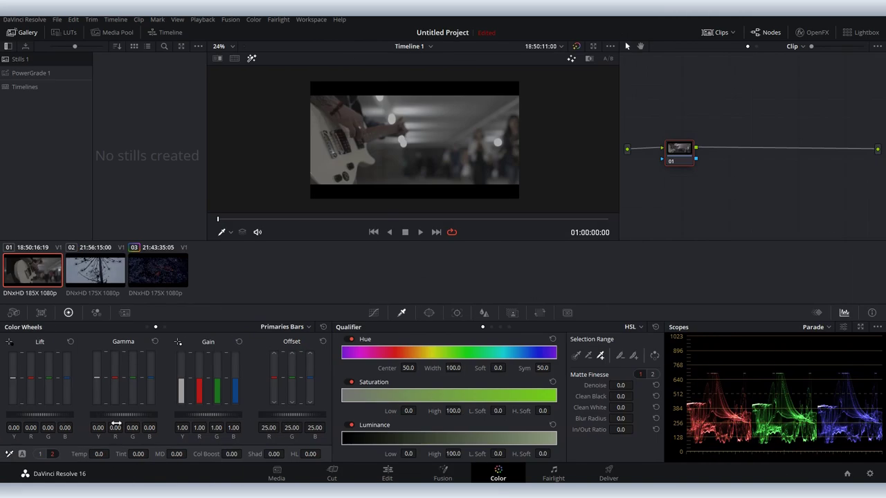
Step: Switch the Color Wheels palette from Primaries Bars to Primaries Wheels
{"action": "left_click", "coordinate": [147, 326]}
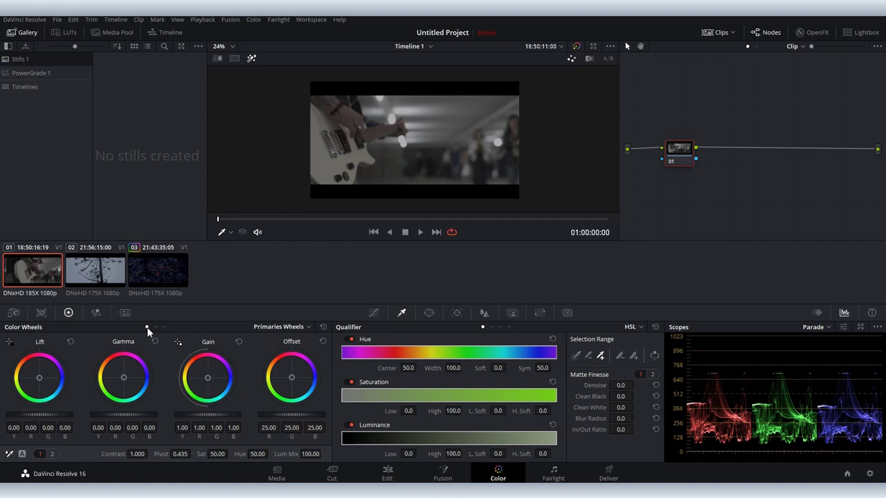
{"action": "left_click", "coordinate": [155, 327]}
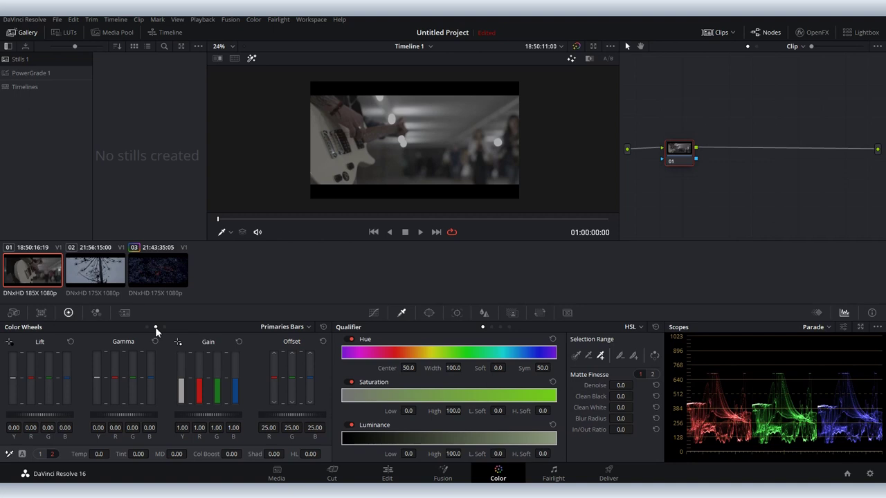
{"action": "left_click", "coordinate": [147, 327]}
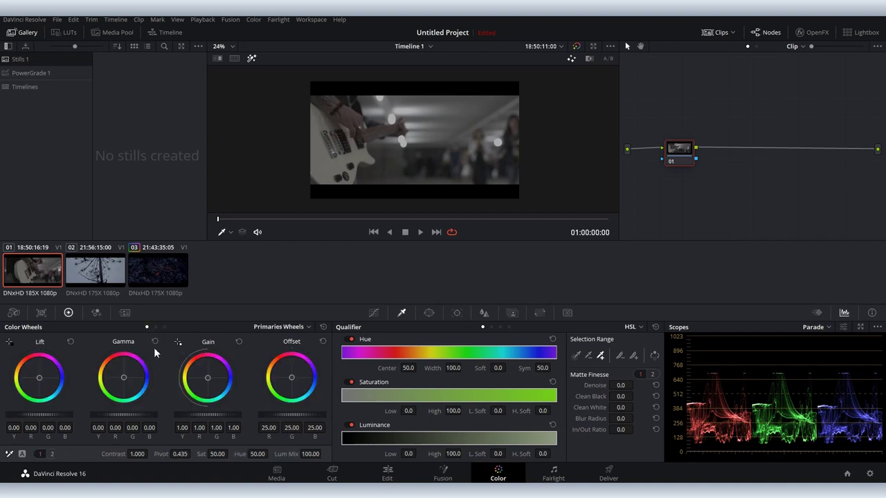
{"action": "left_click", "coordinate": [126, 377]}
{"action": "left_click_drag", "start_coordinate": [123, 378], "coordinate": [124, 377]}
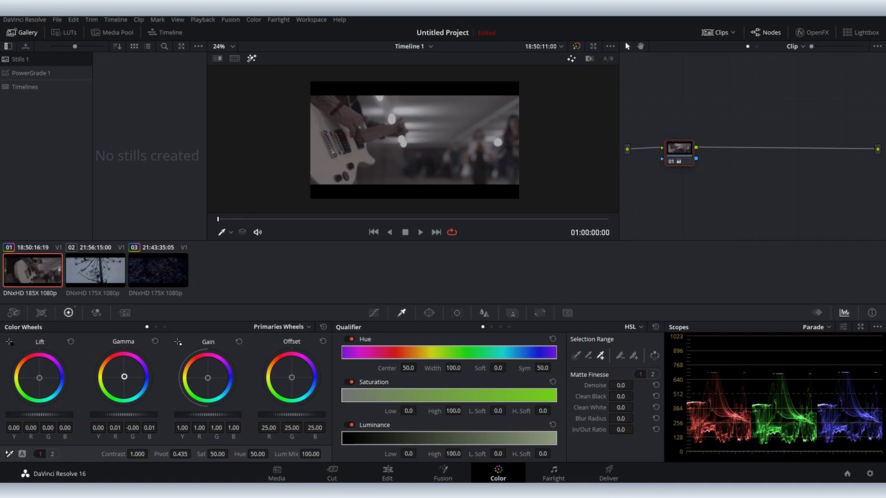
{"action": "left_click_drag", "start_coordinate": [124, 377], "coordinate": [121, 379]}
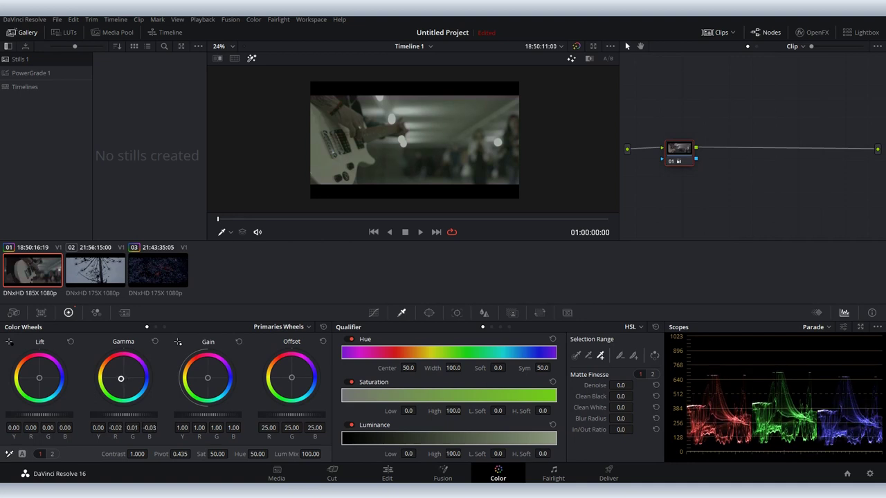
{"action": "left_click", "coordinate": [155, 342]}
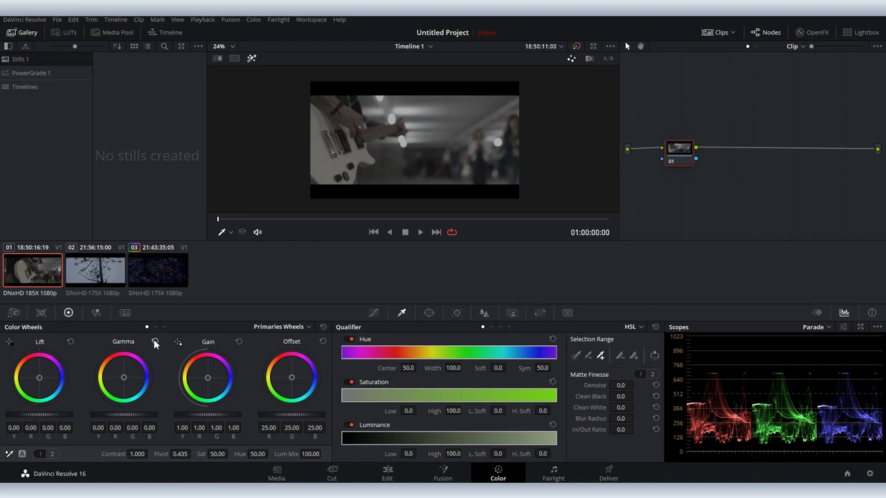
{"action": "left_click", "coordinate": [155, 327]}
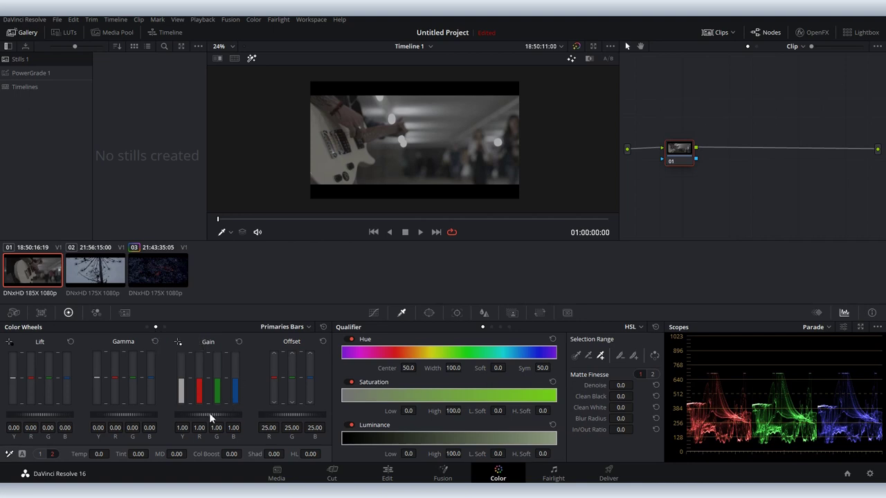
Step: Raise Gain with the master wheel and Y bar to Y 1.46 and RGB 1.12
{"action": "mouse_move", "coordinate": [209, 413]}
{"action": "left_mouse_down"}
{"action": "mouse_move", "coordinate": [235, 413]}
{"action": "mouse_move", "coordinate": [201, 413]}
{"action": "left_mouse_up"}
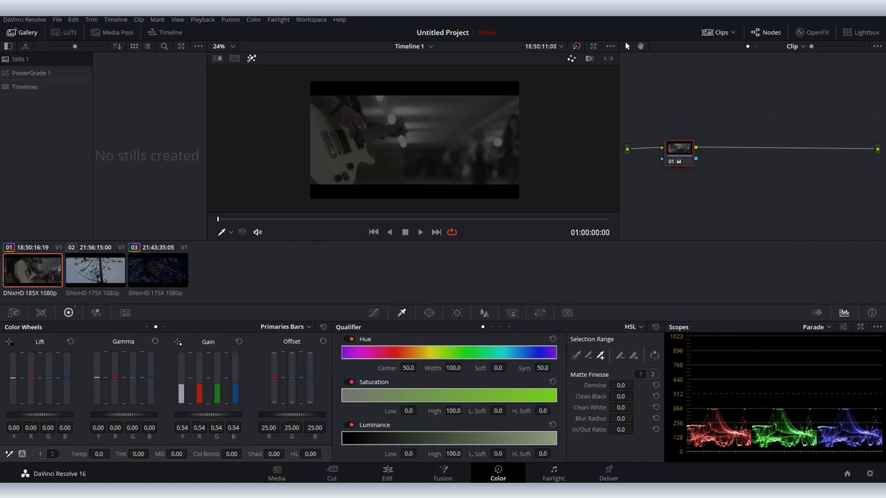
{"action": "mouse_move", "coordinate": [207, 413]}
{"action": "left_mouse_down"}
{"action": "mouse_move", "coordinate": [249, 414]}
{"action": "mouse_move", "coordinate": [183, 413]}
{"action": "left_mouse_up"}
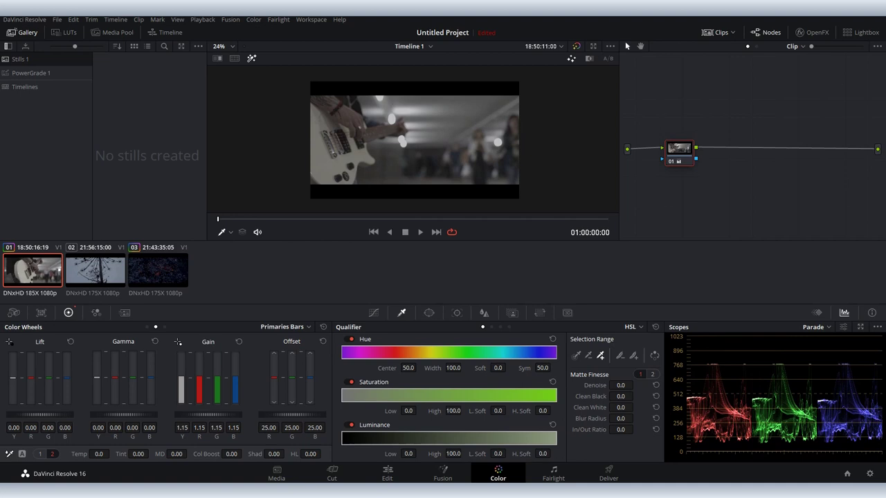
{"action": "left_click_drag", "start_coordinate": [181, 387], "coordinate": [182, 372]}
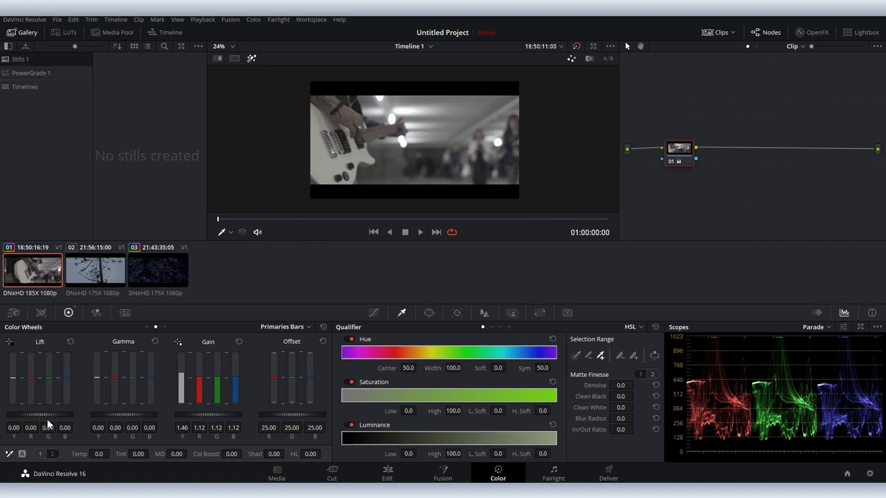
Step: Lower Lift with the Y bar and master wheel to Y -0.03 and RGB -0.02
{"action": "left_click_drag", "start_coordinate": [43, 413], "coordinate": [34, 413]}
{"action": "left_click_drag", "start_coordinate": [12, 379], "coordinate": [11, 381]}
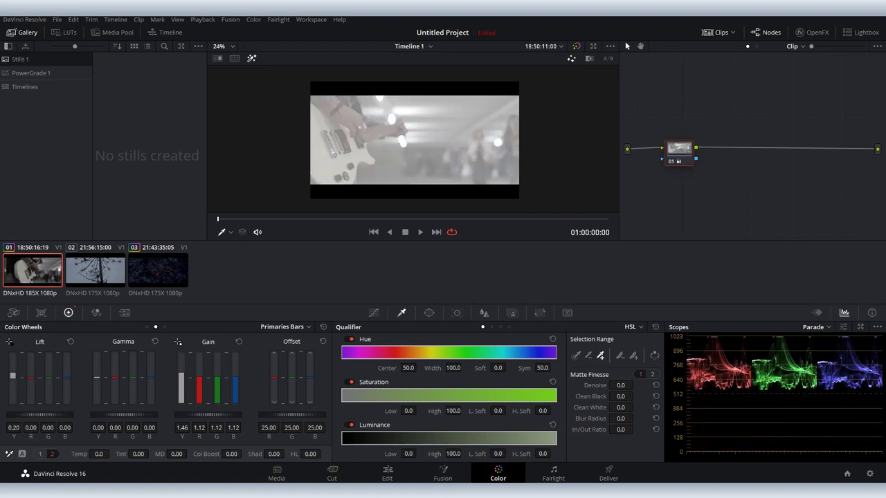
{"action": "left_click_drag", "start_coordinate": [67, 415], "coordinate": [43, 413]}
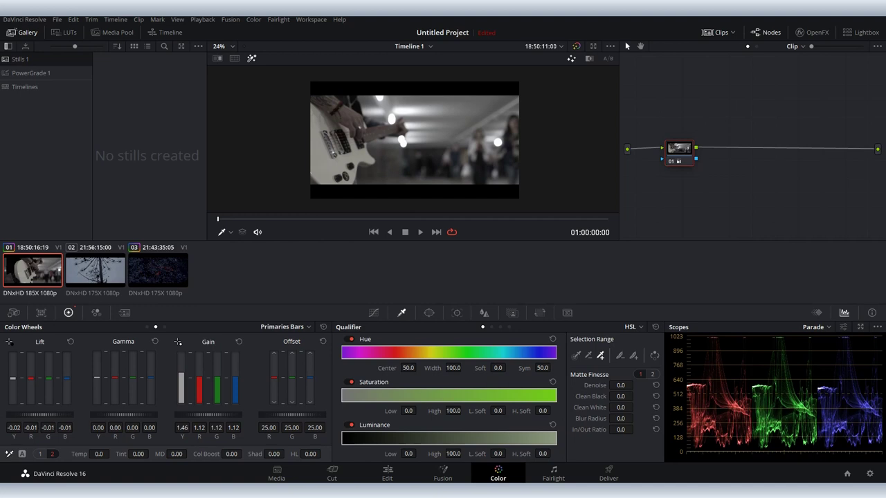
{"action": "left_click_drag", "start_coordinate": [47, 414], "coordinate": [42, 414]}
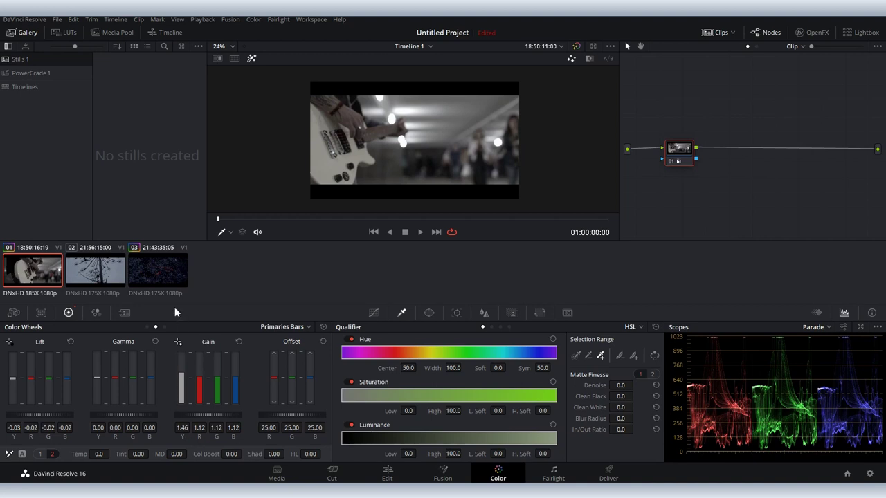
Step: Set Gamma Y, R, G and B to -0.01 with the Gamma master wheel
{"action": "scroll", "coordinate": [143, 413], "scroll_direction": "down", "scroll_amount": 3}
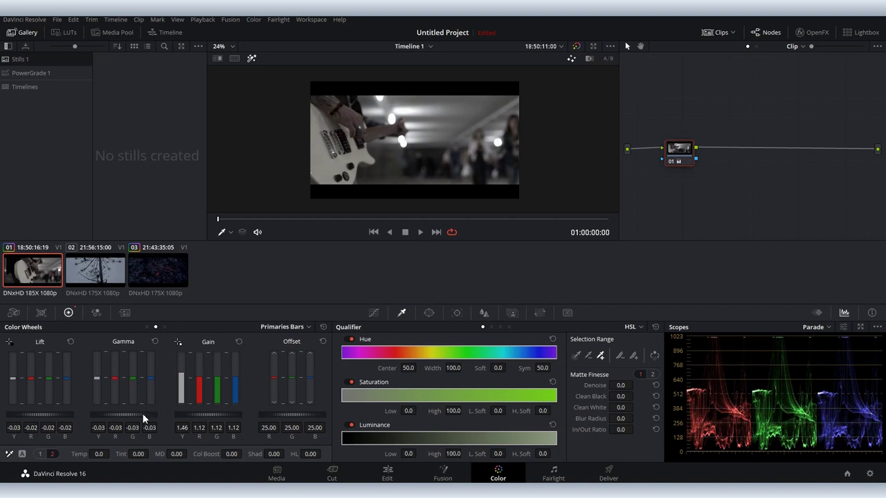
{"action": "scroll", "coordinate": [143, 413], "scroll_direction": "up", "scroll_amount": 2}
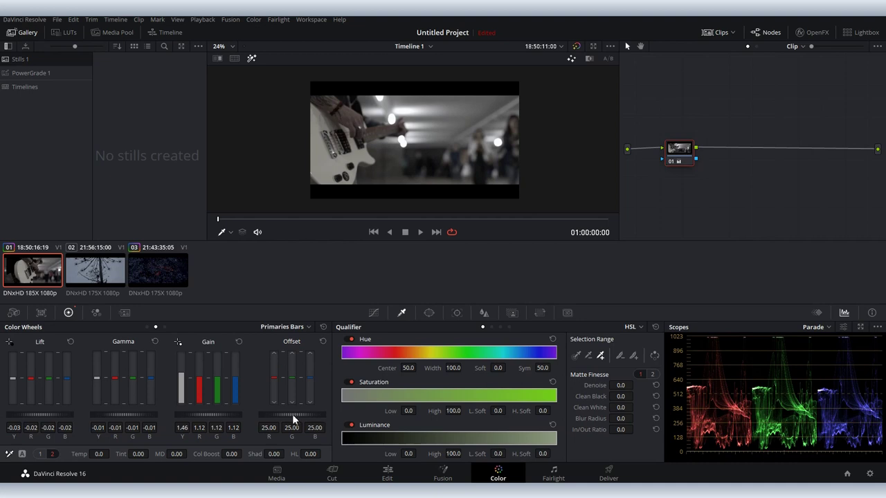
Step: Set Offset to 24.20 for RGB and bring up the Contrast, Pivot, Sat and Hue controls
{"action": "left_click_drag", "start_coordinate": [292, 414], "coordinate": [315, 414]}
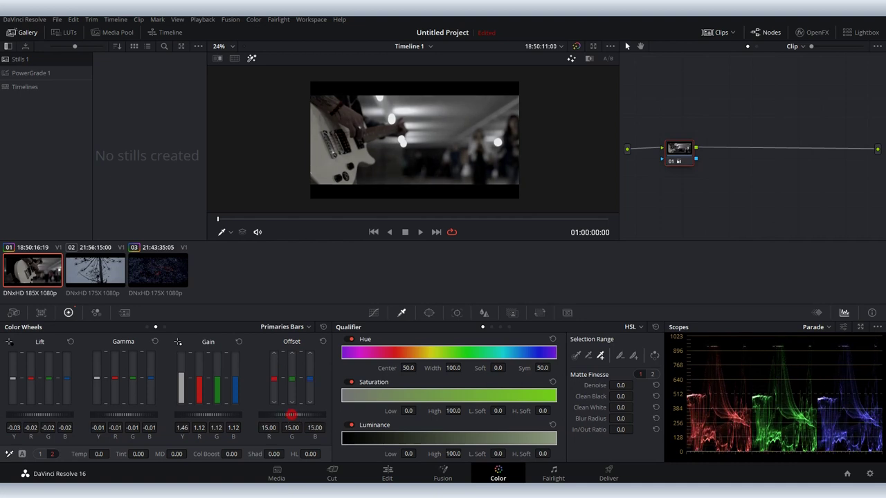
{"action": "left_click_drag", "start_coordinate": [315, 414], "coordinate": [289, 414]}
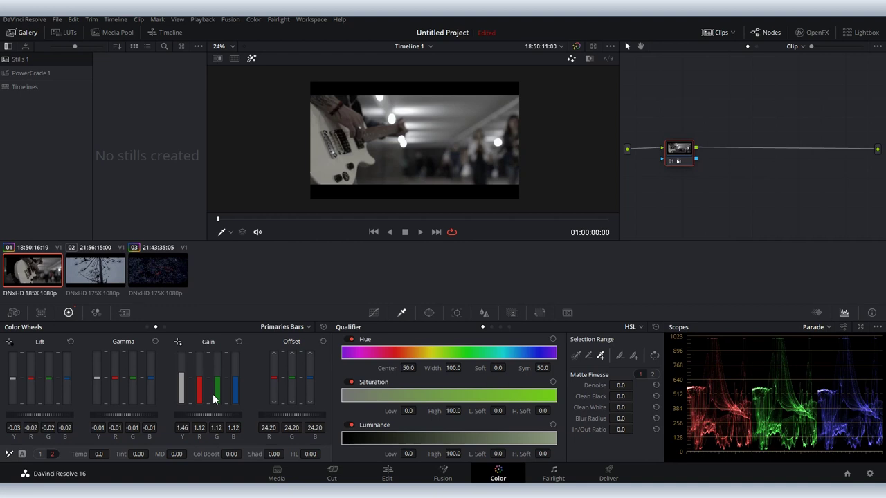
{"action": "left_click", "coordinate": [39, 454]}
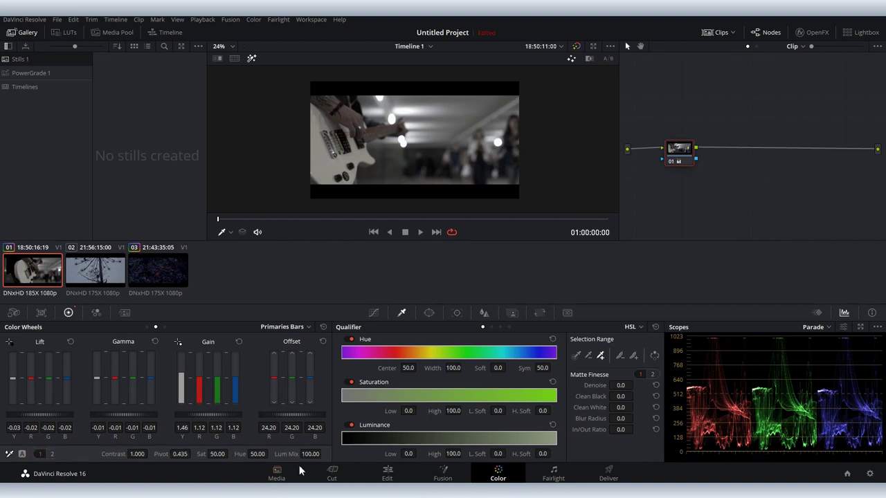
Step: Set Contrast 0.892, nudge Lift up, Gamma -0.08, Gain 1.50 and Saturation 78.80
{"action": "mouse_move", "coordinate": [139, 452]}
{"action": "left_mouse_down"}
{"action": "mouse_move", "coordinate": [124, 452]}
{"action": "mouse_move", "coordinate": [146, 454]}
{"action": "left_mouse_up"}
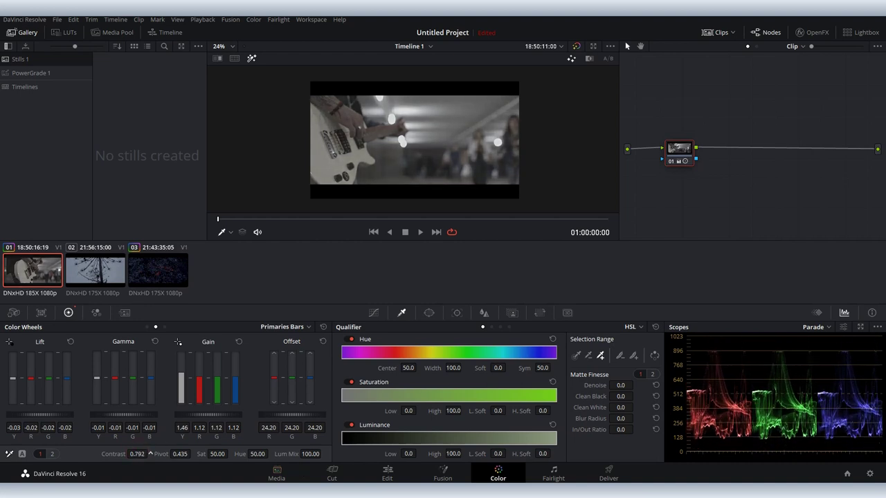
{"action": "mouse_move", "coordinate": [137, 454]}
{"action": "left_mouse_down"}
{"action": "mouse_move", "coordinate": [159, 454]}
{"action": "mouse_move", "coordinate": [140, 454]}
{"action": "left_mouse_up"}
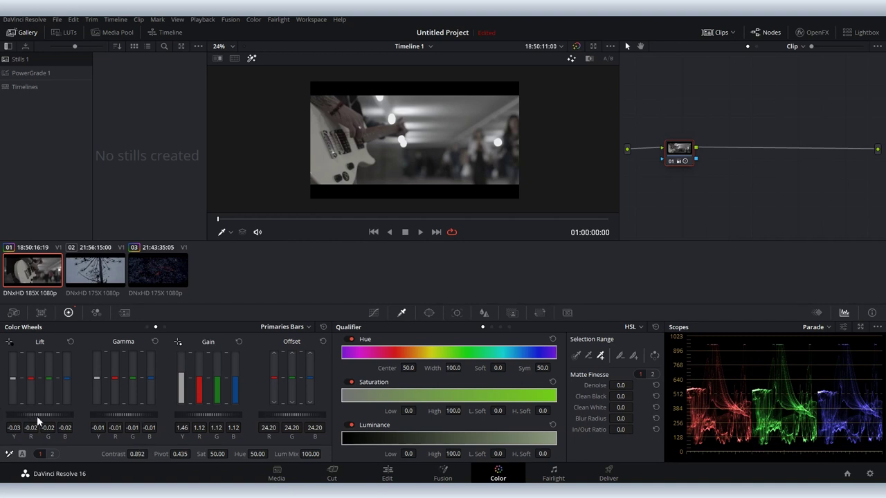
{"action": "scroll", "coordinate": [43, 413], "scroll_direction": "up", "scroll_amount": 1}
{"action": "scroll", "coordinate": [129, 413], "scroll_direction": "down", "scroll_amount": 7}
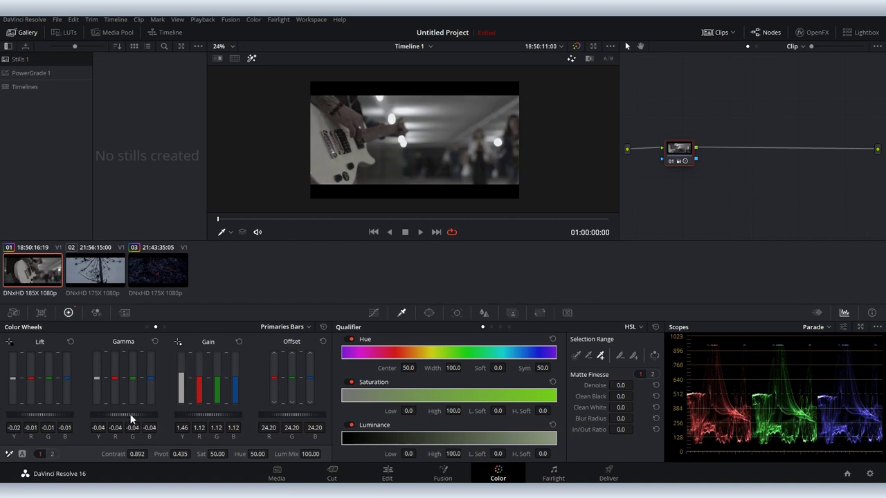
{"action": "scroll", "coordinate": [218, 414], "scroll_direction": "up", "scroll_amount": 4}
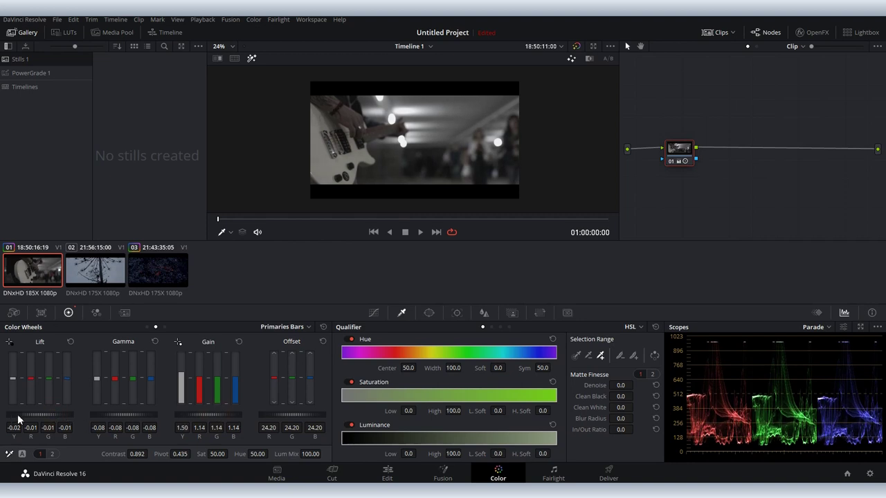
{"action": "scroll", "coordinate": [37, 415], "scroll_direction": "up", "scroll_amount": 2}
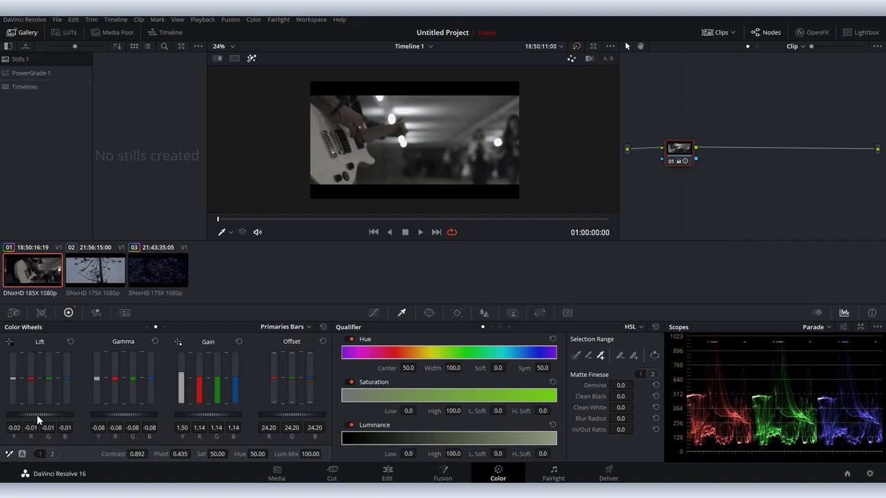
{"action": "scroll", "coordinate": [37, 414], "scroll_direction": "down", "scroll_amount": 2}
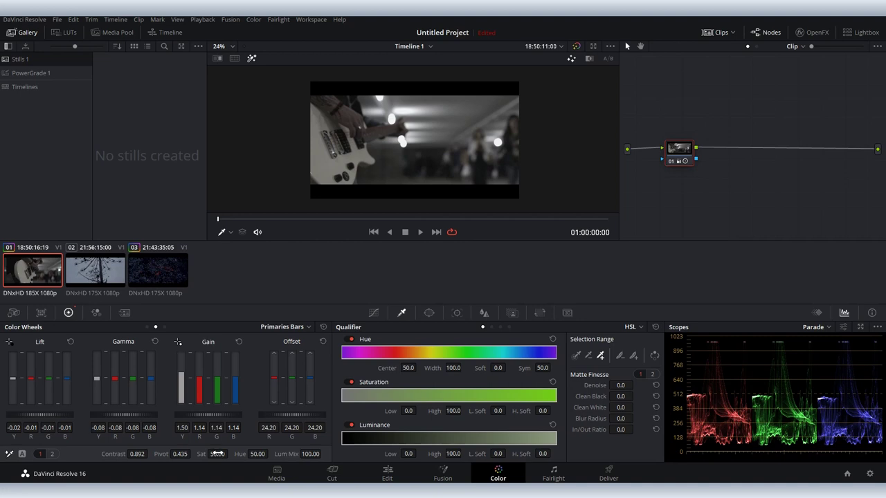
{"action": "scroll", "coordinate": [230, 454], "scroll_direction": "up", "scroll_amount": 5}
{"action": "scroll", "coordinate": [230, 454], "scroll_direction": "down", "scroll_amount": 2}
{"action": "scroll", "coordinate": [231, 455], "scroll_direction": "down", "scroll_amount": 2}
{"action": "scroll", "coordinate": [231, 454], "scroll_direction": "up", "scroll_amount": 2}
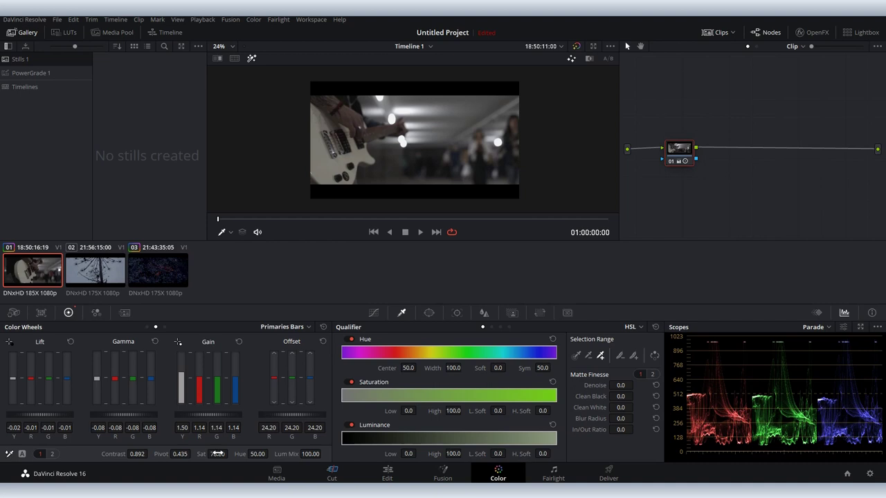
Step: Raise Col Boost to 7.50 on the second adjustments page
{"action": "left_click", "coordinate": [52, 454]}
{"action": "scroll", "coordinate": [235, 454], "scroll_direction": "up", "scroll_amount": 3}
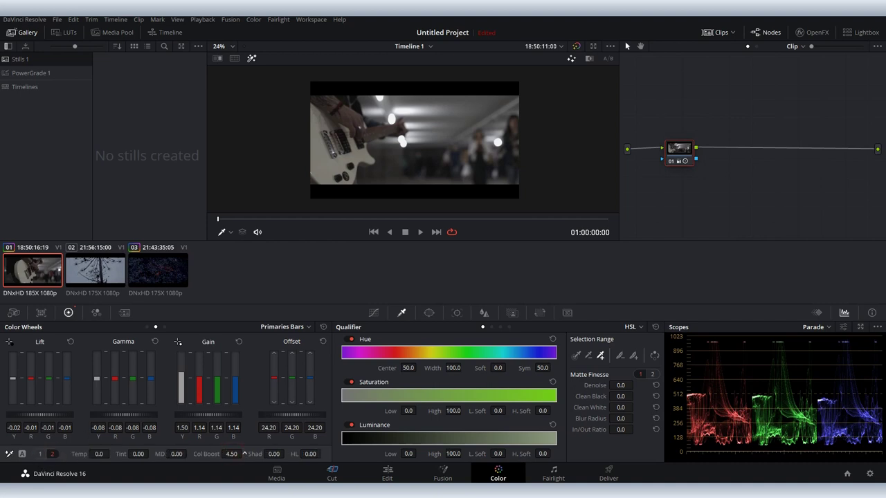
{"action": "scroll", "coordinate": [244, 454], "scroll_direction": "up", "scroll_amount": 2}
{"action": "scroll", "coordinate": [245, 454], "scroll_direction": "up", "scroll_amount": 1}
{"action": "scroll", "coordinate": [244, 454], "scroll_direction": "up", "scroll_amount": 2}
Step: Shift the clip's Hue to 48.60 on the first adjustments page
{"action": "left_click", "coordinate": [41, 454]}
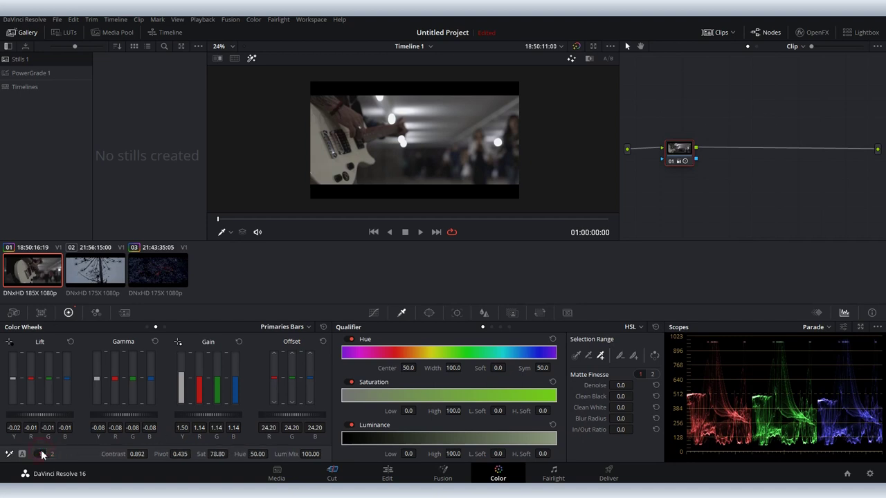
{"action": "left_click", "coordinate": [52, 454]}
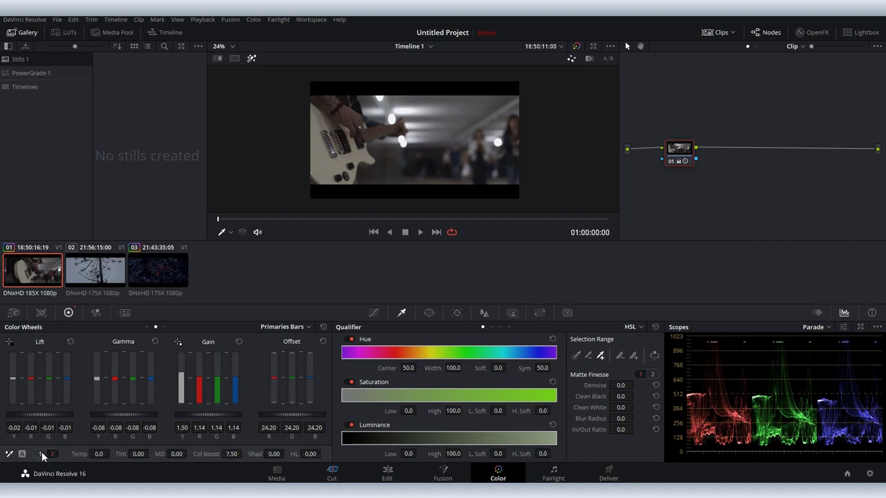
{"action": "left_click", "coordinate": [41, 454]}
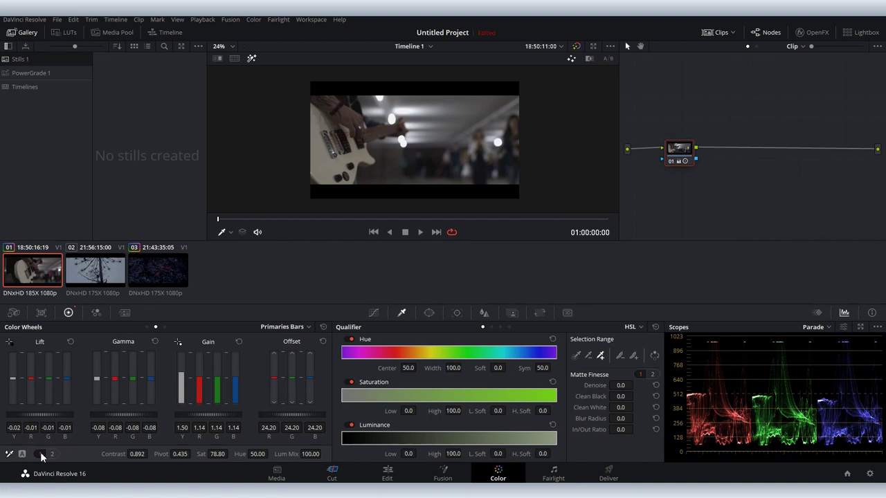
{"action": "mouse_move", "coordinate": [257, 454]}
{"action": "left_mouse_down"}
{"action": "mouse_move", "coordinate": [270, 454]}
{"action": "mouse_move", "coordinate": [243, 454]}
{"action": "mouse_move", "coordinate": [270, 454]}
{"action": "left_mouse_up"}
Step: Shift the clip's Tint toward green on the Temp/Tint page
{"action": "left_click", "coordinate": [52, 454]}
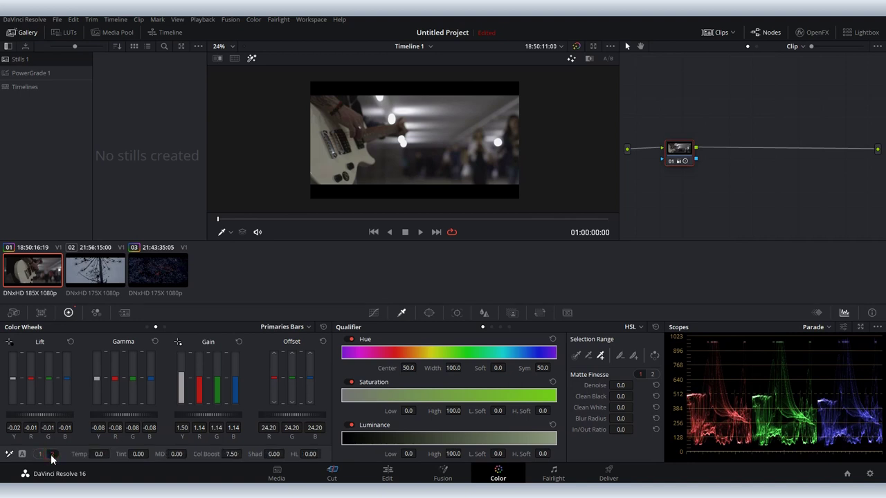
{"action": "left_click", "coordinate": [136, 454]}
{"action": "mouse_move", "coordinate": [136, 454]}
{"action": "left_mouse_down"}
{"action": "mouse_move", "coordinate": [151, 454]}
{"action": "mouse_move", "coordinate": [101, 454]}
{"action": "mouse_move", "coordinate": [111, 454]}
{"action": "left_mouse_up"}
Step: White-balance from the white guitar body, then set Temp to 65.2 with Tint 2.40
{"action": "left_click", "coordinate": [9, 455]}
{"action": "left_click", "coordinate": [329, 154]}
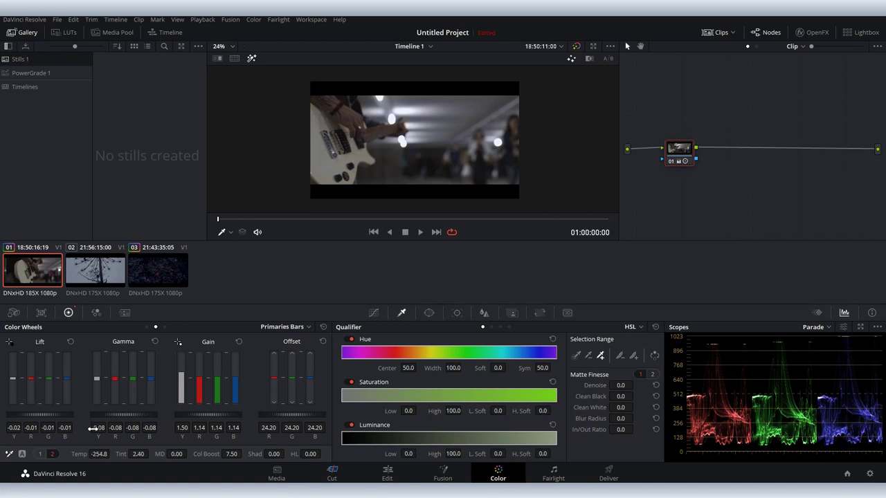
{"action": "left_click_drag", "start_coordinate": [99, 453], "coordinate": [112, 454]}
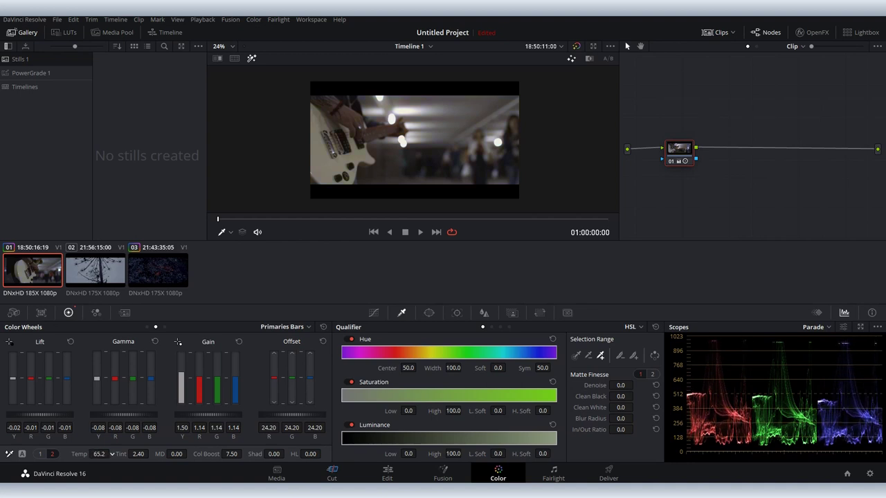